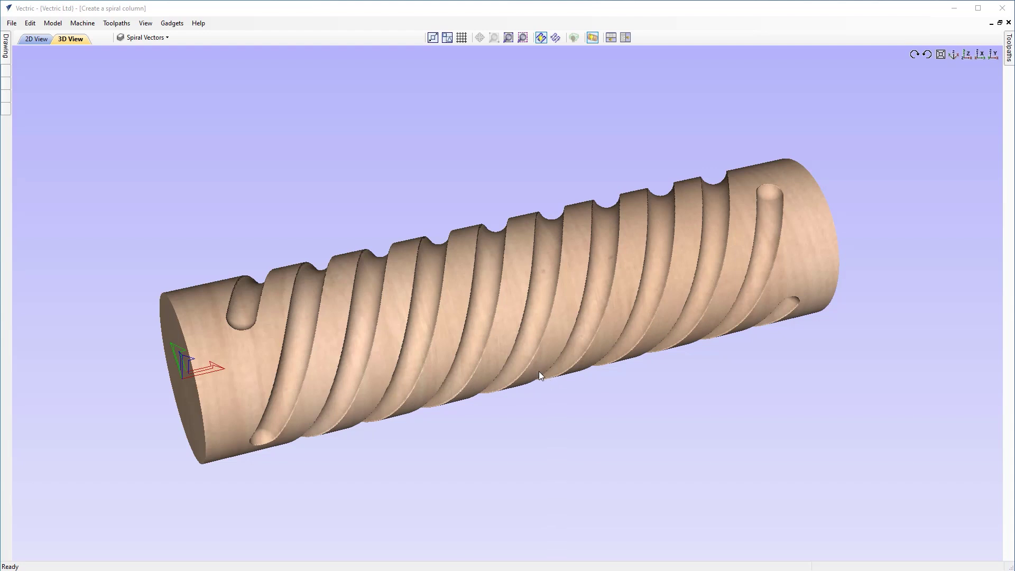
- Close the finished spiral column document from the File menu
left_click(12, 23)
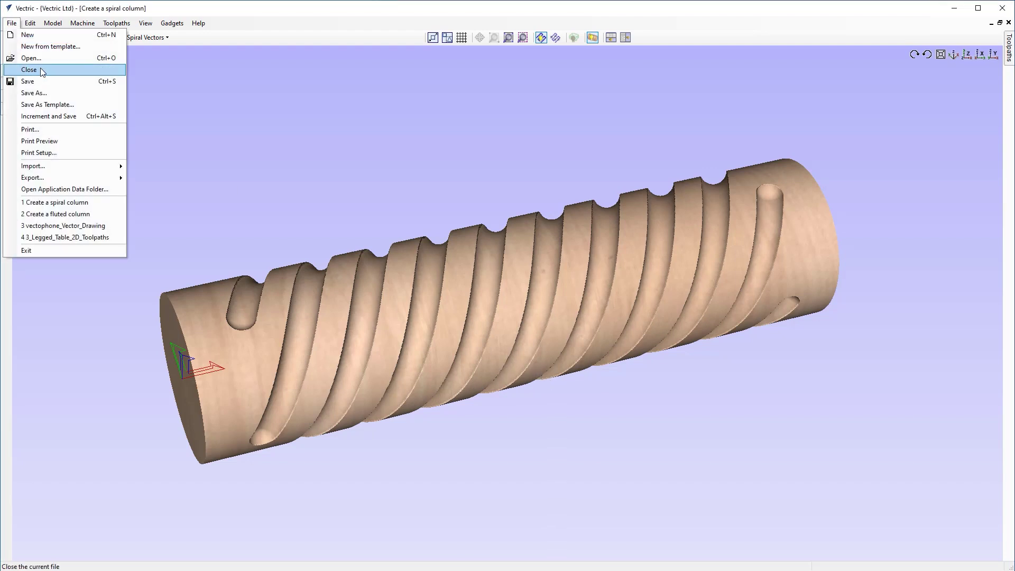
left_click(29, 70)
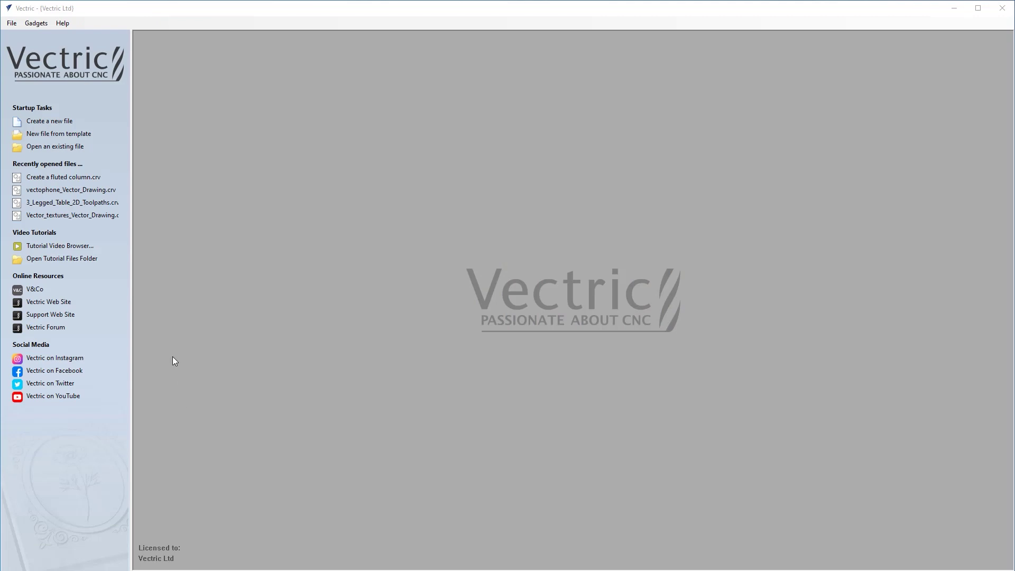
- Create a rotary job: 12.0-inch length, 3.0-inch diameter, bottom-left datum, Very High resolution
left_click(49, 120)
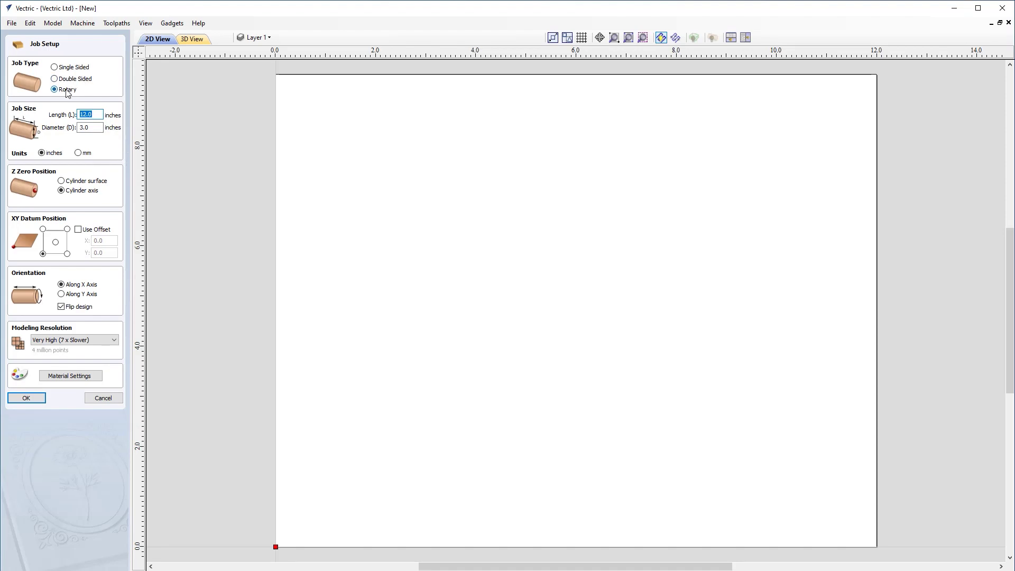
left_click(94, 113)
left_click(98, 127)
left_click(43, 253)
left_click(101, 343)
left_click(103, 342)
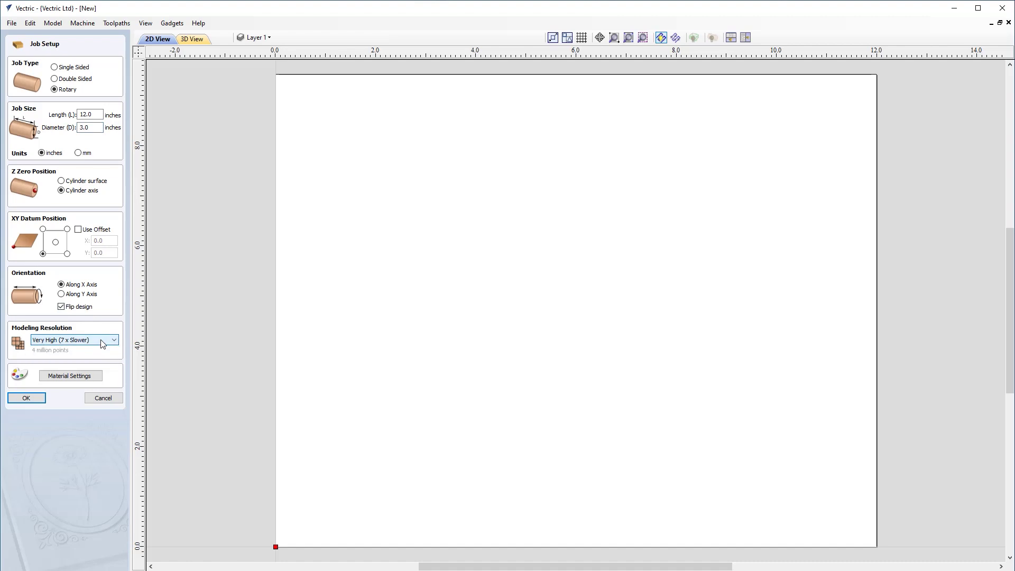
left_click(27, 399)
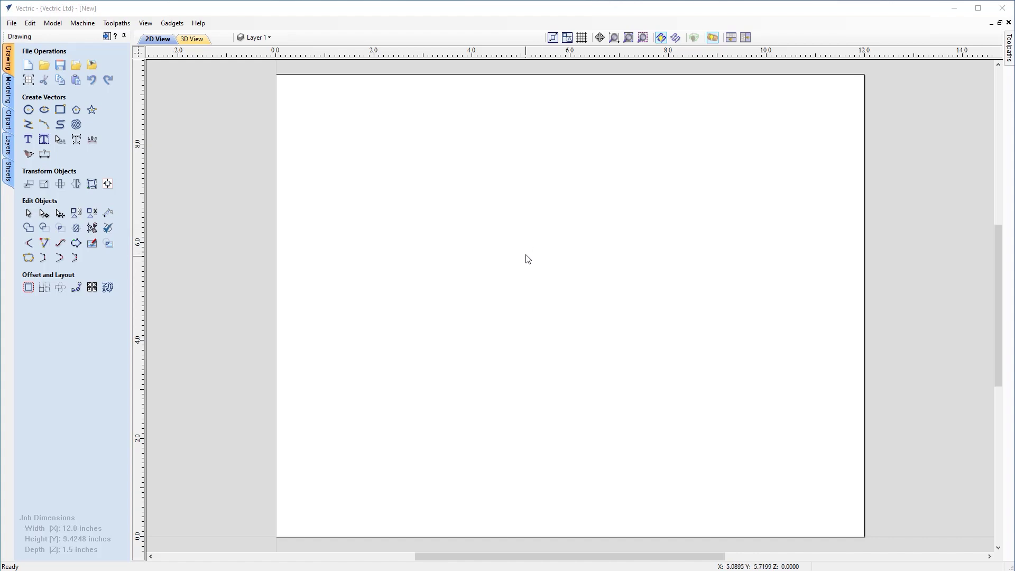
left_click_drag(132, 36, 147, 32)
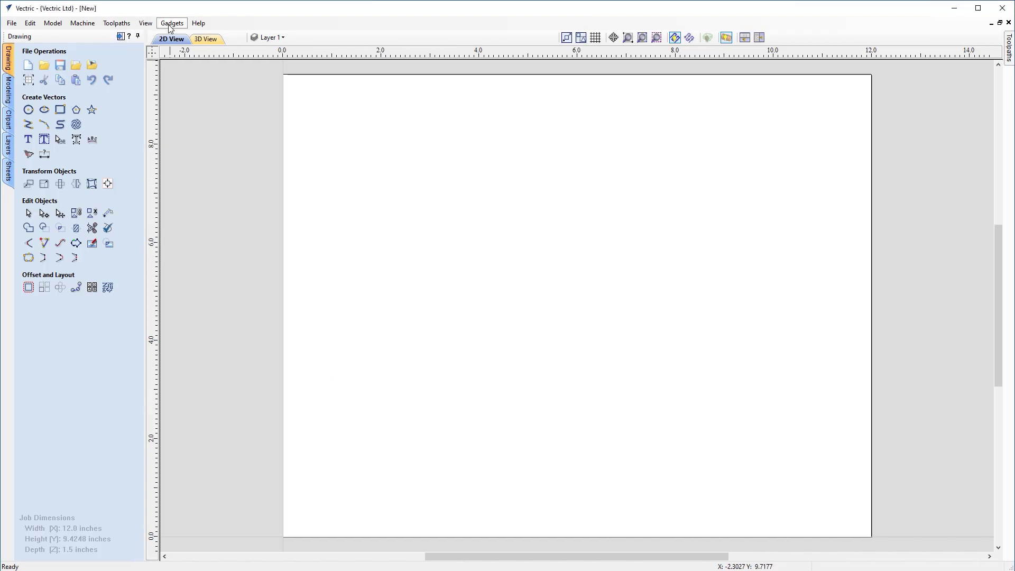
left_click(170, 24)
mouse_move(205, 141)
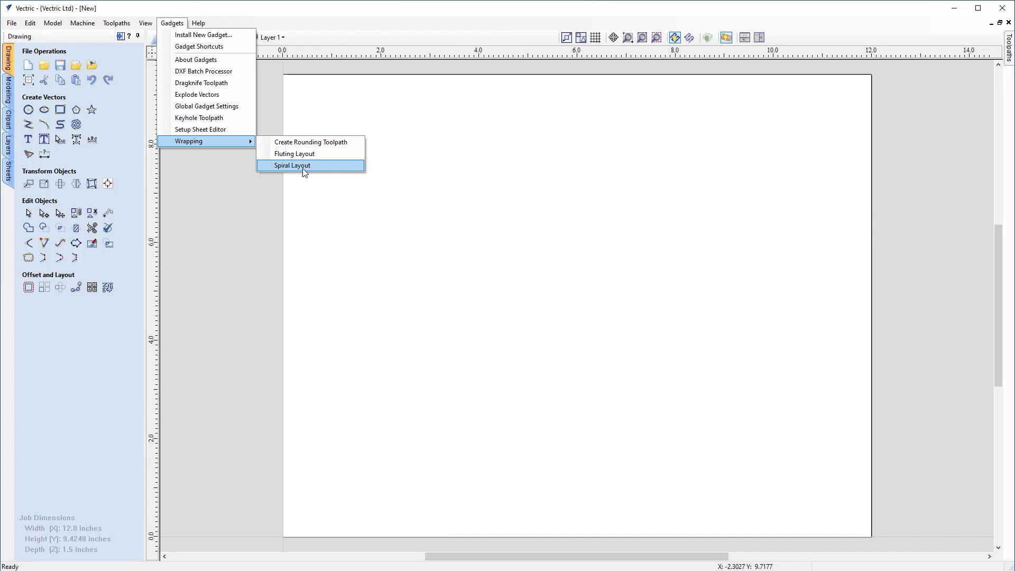
- Run Spiral Layout with 4 starts, 1-inch spacing, 1-inch offsets and left-hand twist
left_click(303, 165)
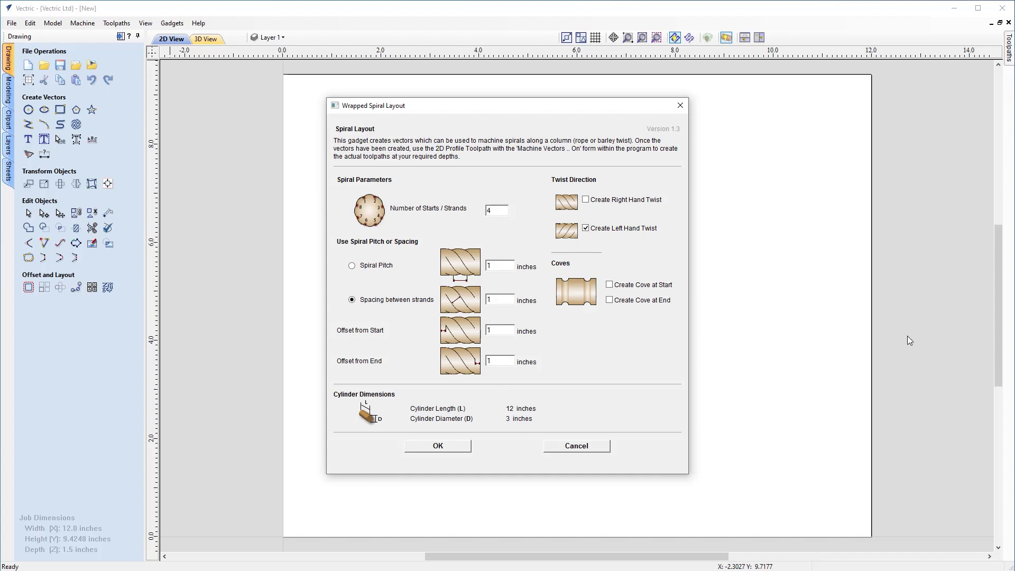
key("Tab")
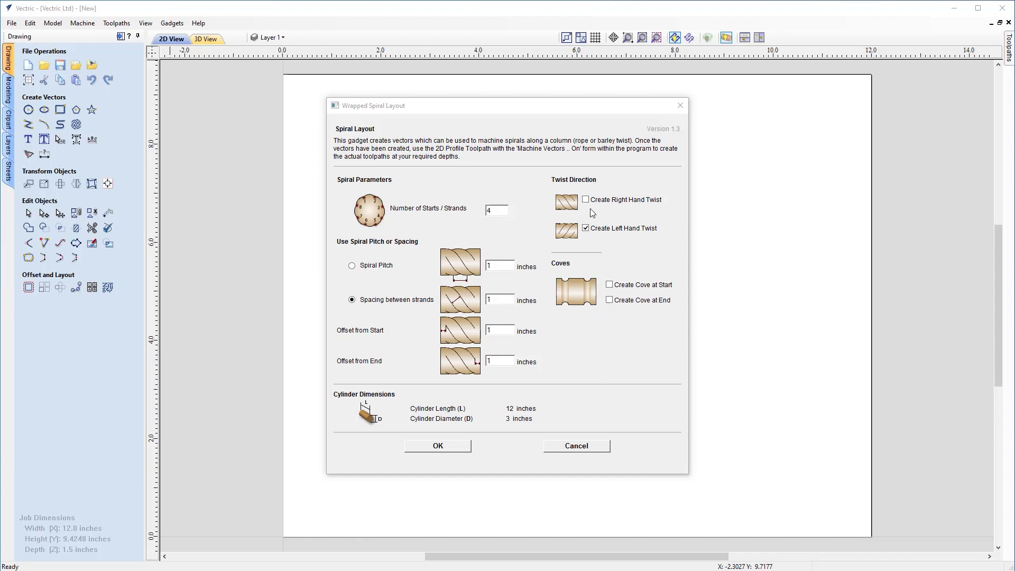
left_click(465, 448)
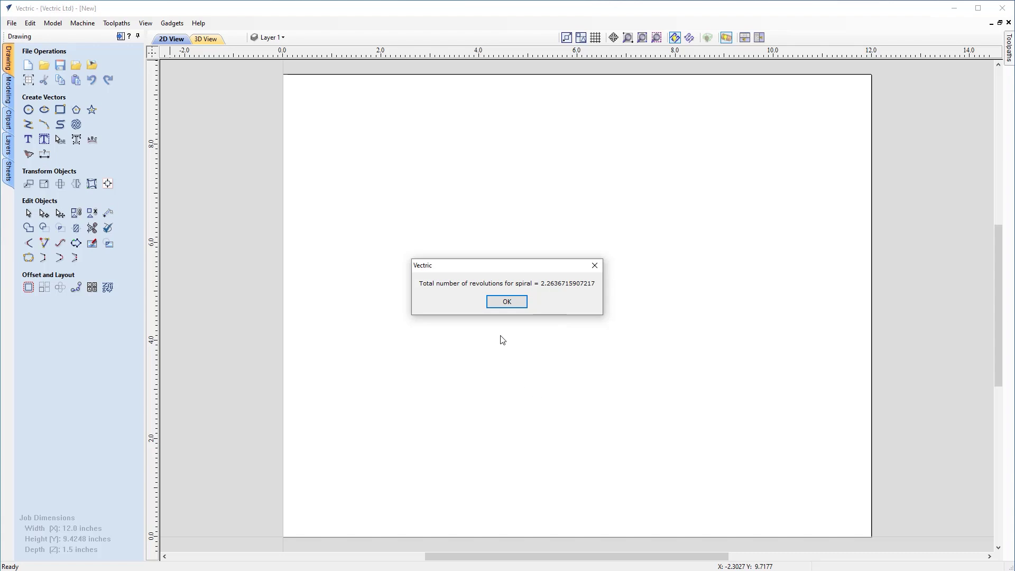
- Dismiss the 2.26-revolution message to produce the four spiral vectors
left_click(516, 305)
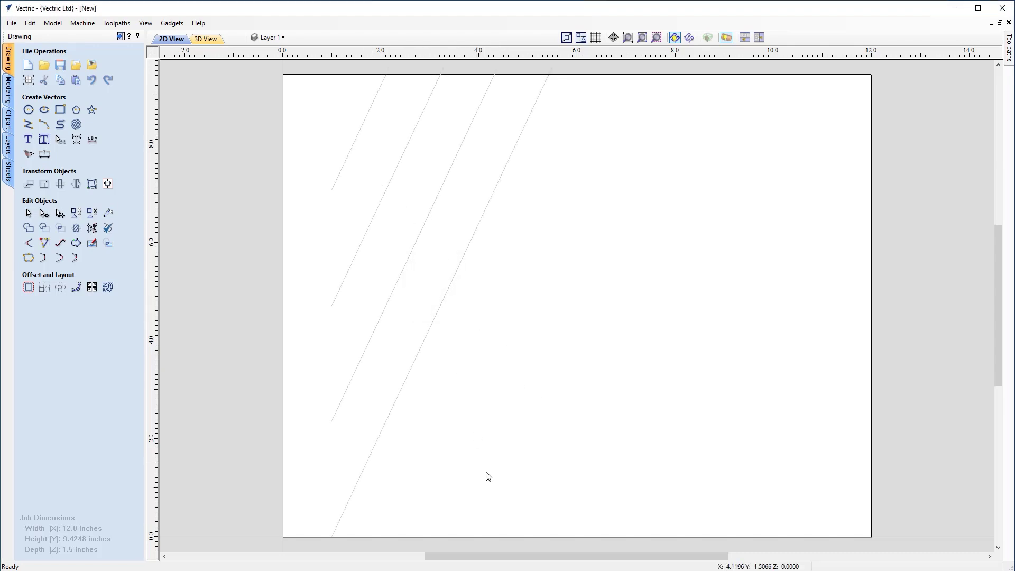
left_click(642, 39)
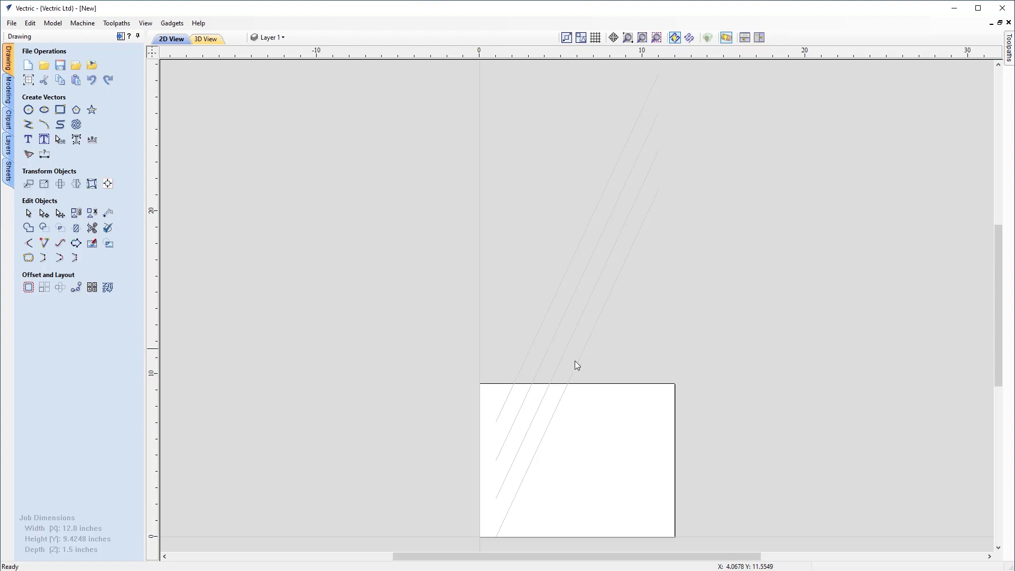
left_click(540, 334)
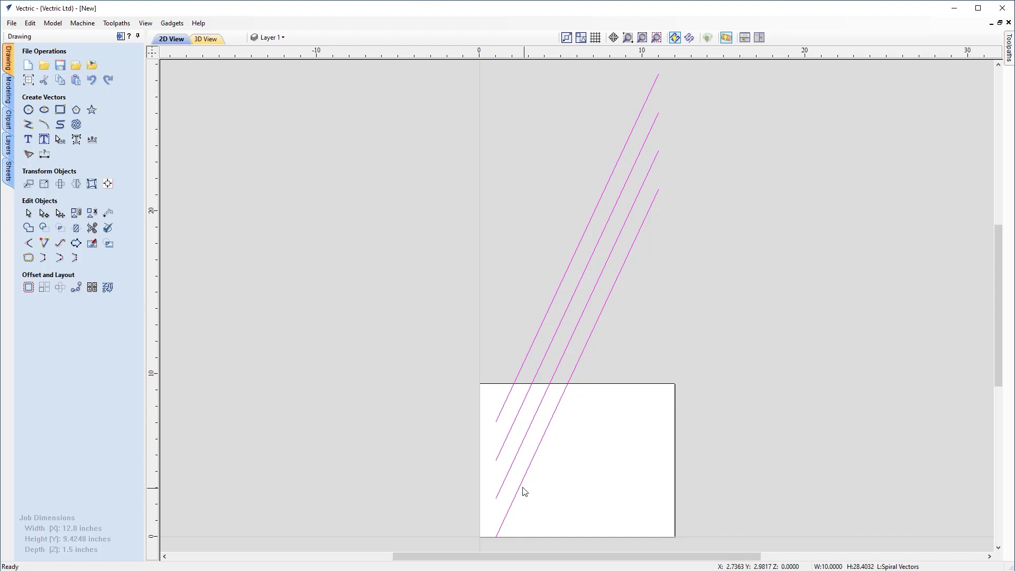
left_click(469, 568)
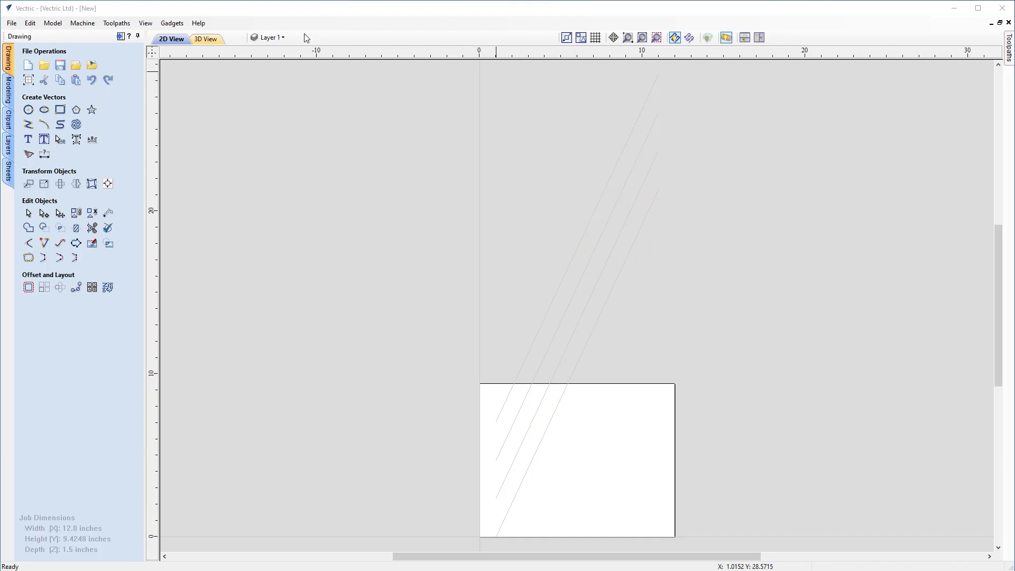
- Make Spiral Vectors the active layer, select its four spirals, and show the Toolpaths panel
left_click(283, 37)
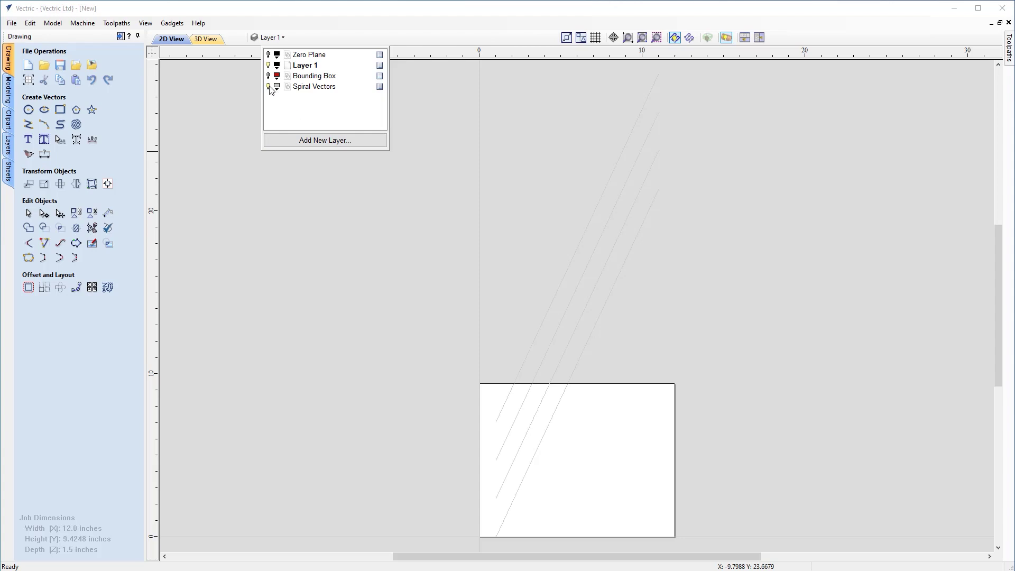
left_click(314, 88)
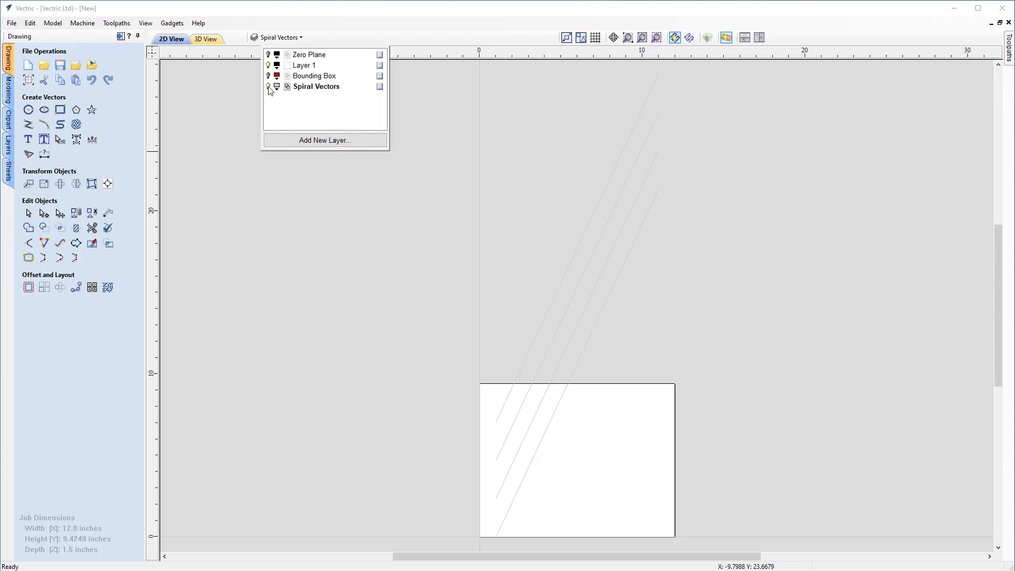
left_click(269, 86)
left_click(268, 86)
left_click(552, 343)
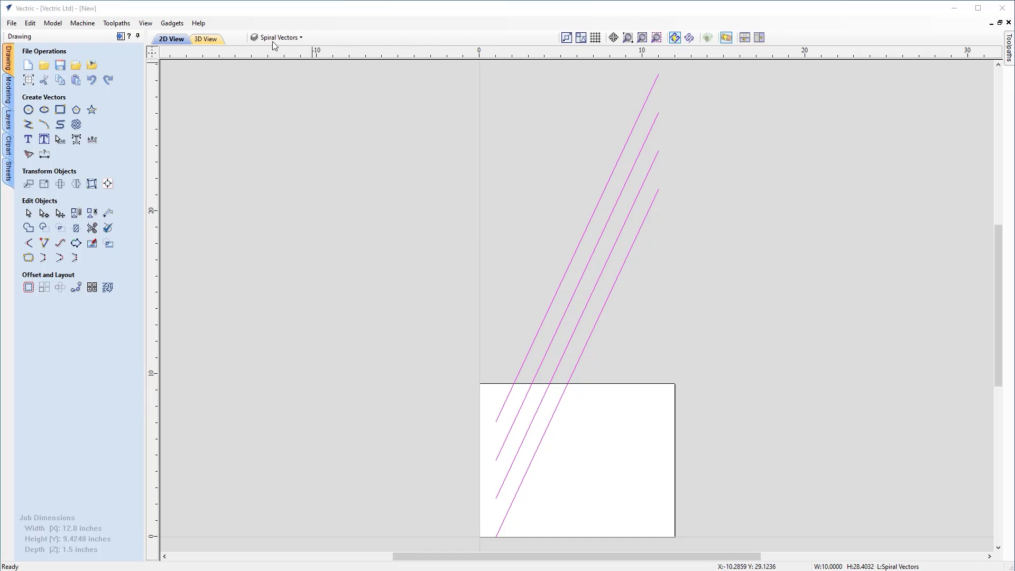
left_click(120, 36)
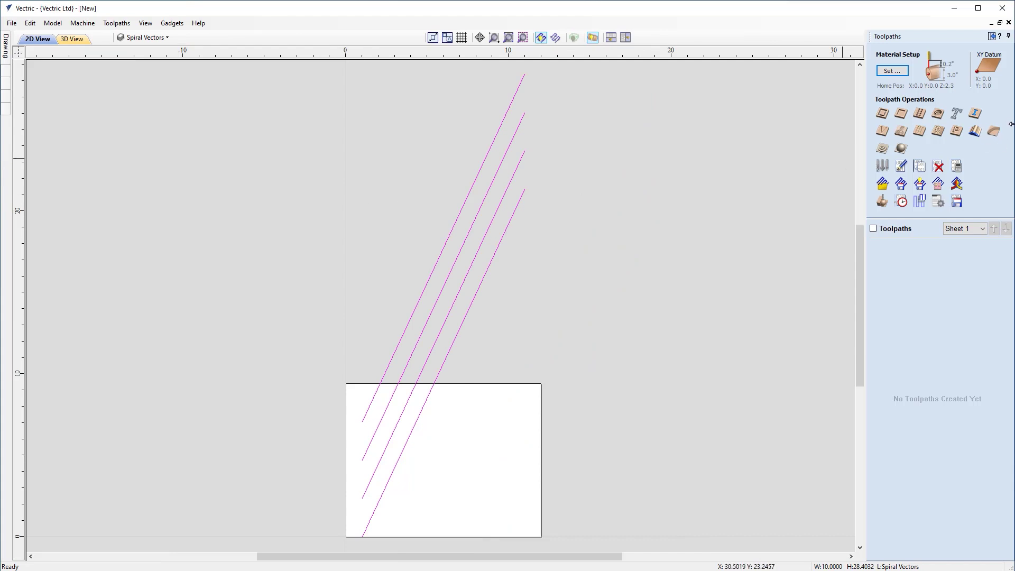
- Confirm Material Setup with a 3.0-inch diameter and Z-zero at the cylinder centre
left_click(901, 76)
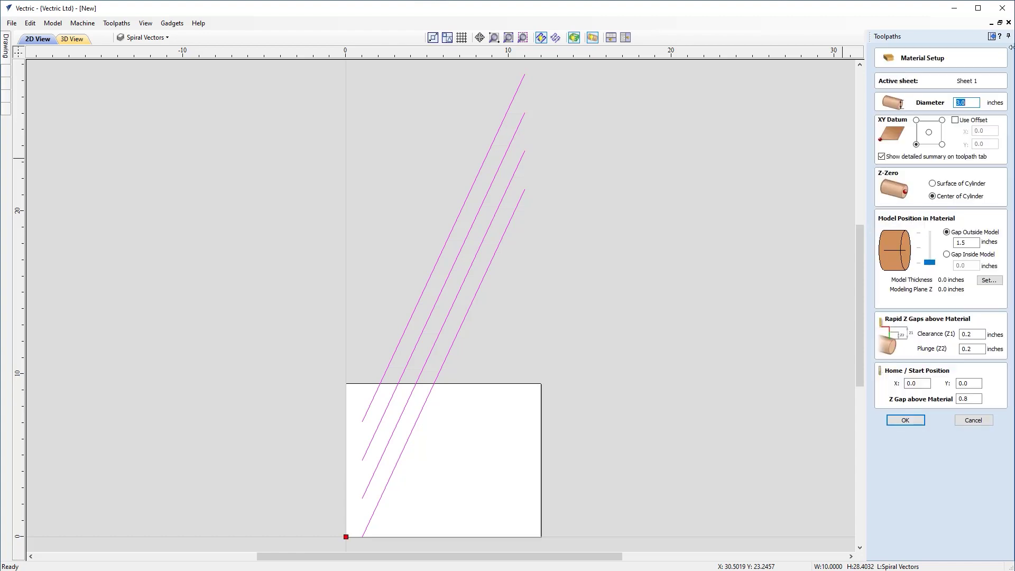
left_click(978, 102)
left_click(904, 420)
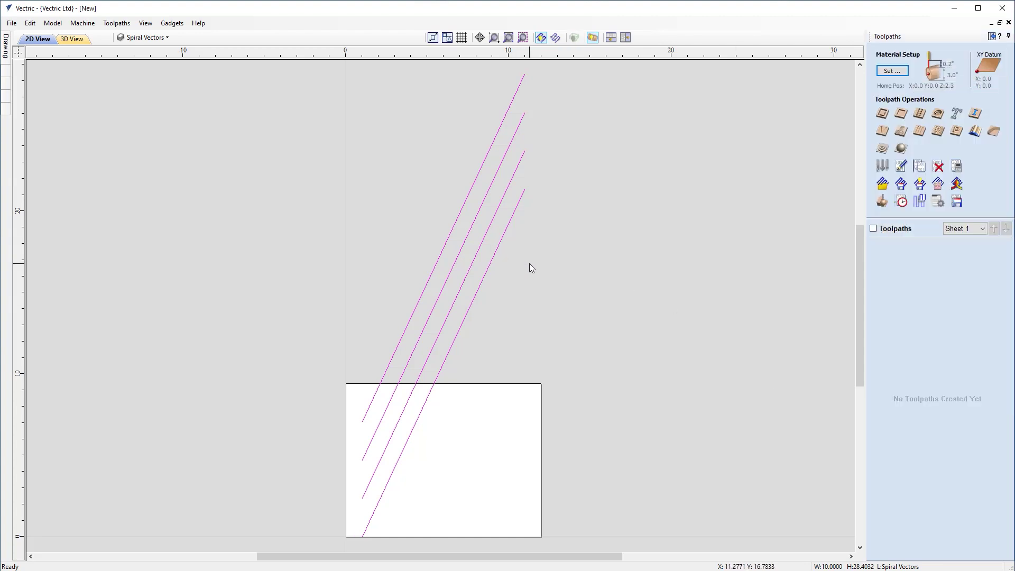
left_click(881, 115)
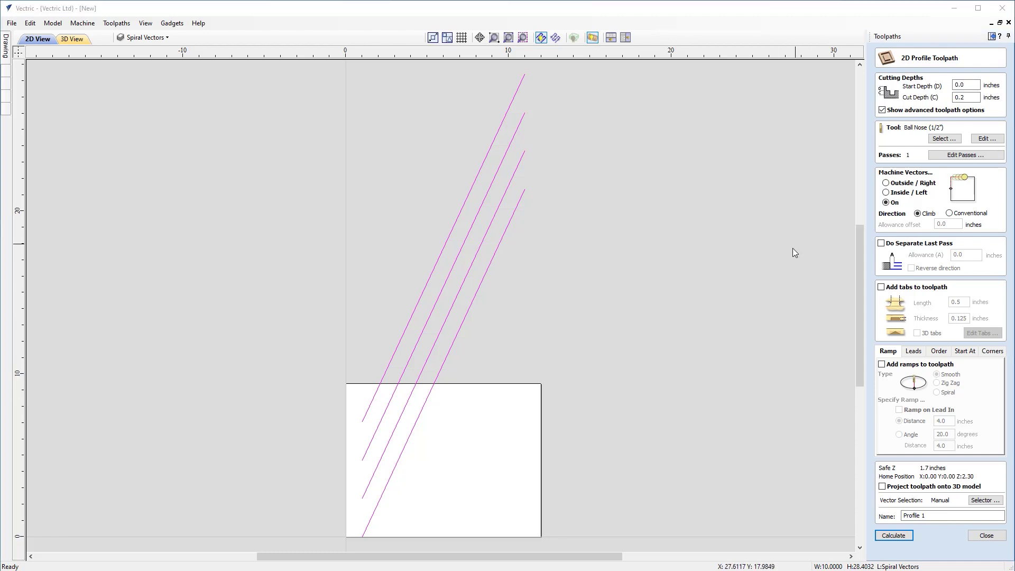
- Calculate 'Profile Spiral' with start depth 0.0, cut depth 0.2 and a half-inch ball nose
left_click(966, 84)
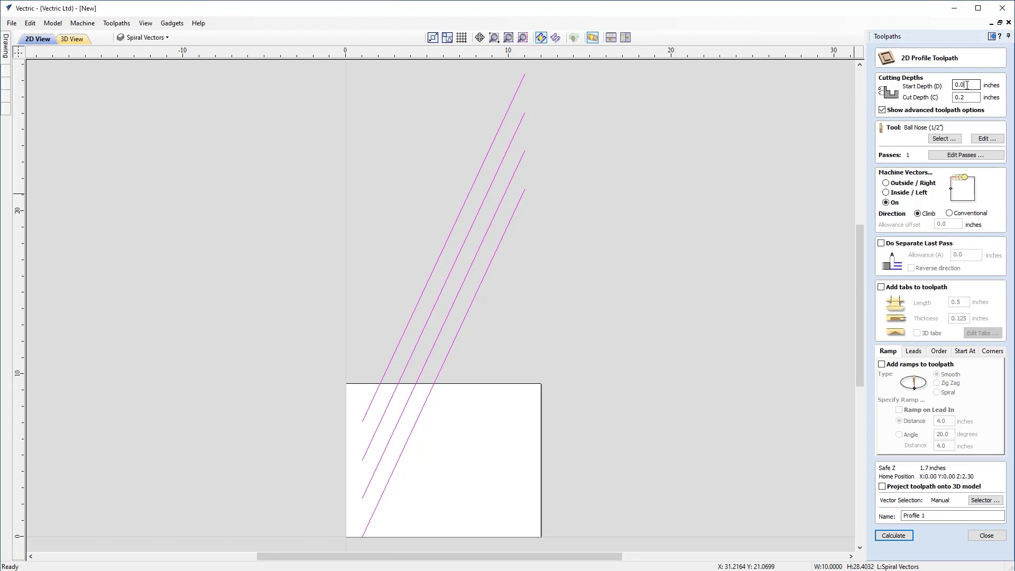
left_click(966, 97)
left_click(941, 140)
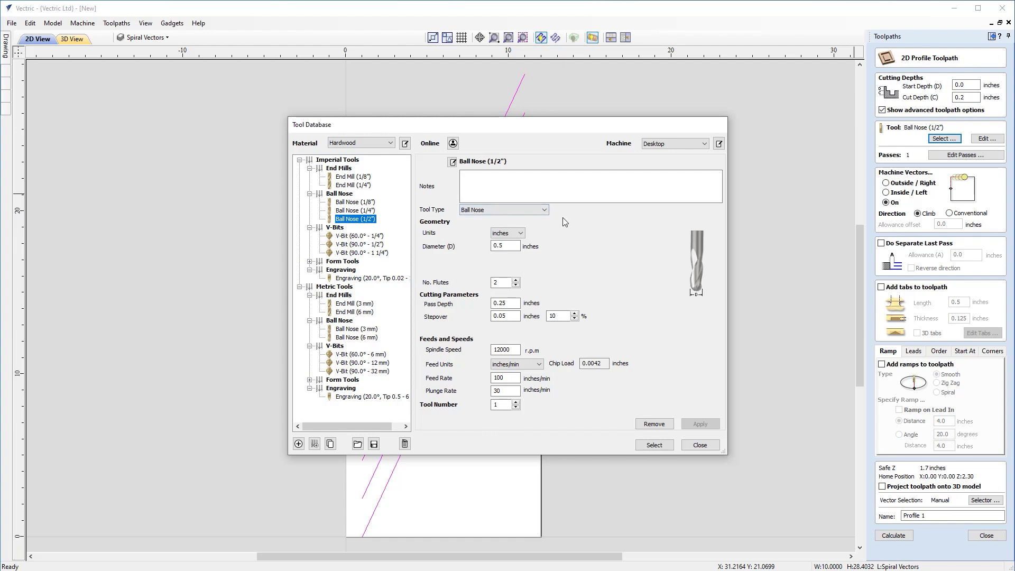
left_click(654, 445)
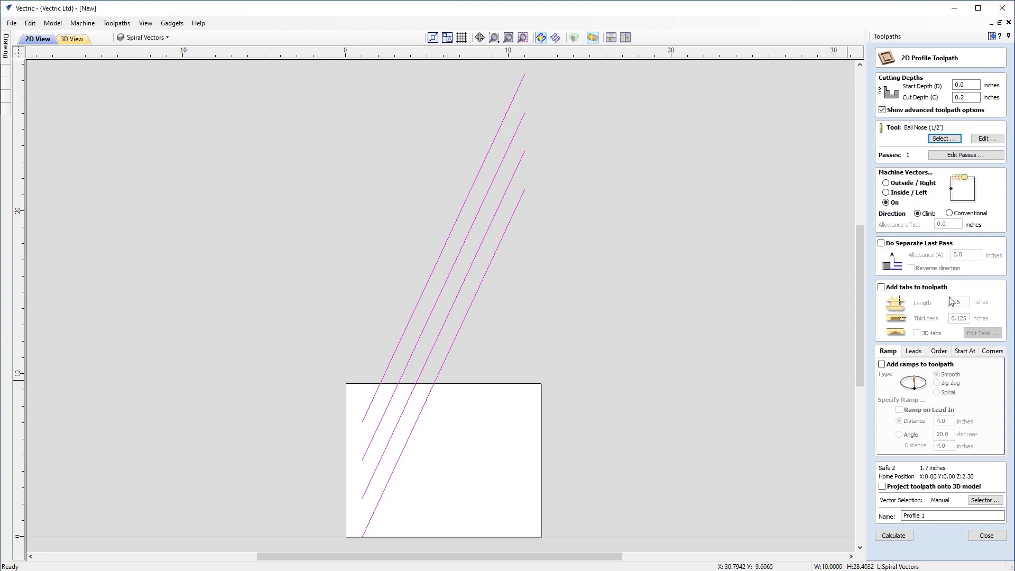
left_click(931, 516)
type("Spiral")
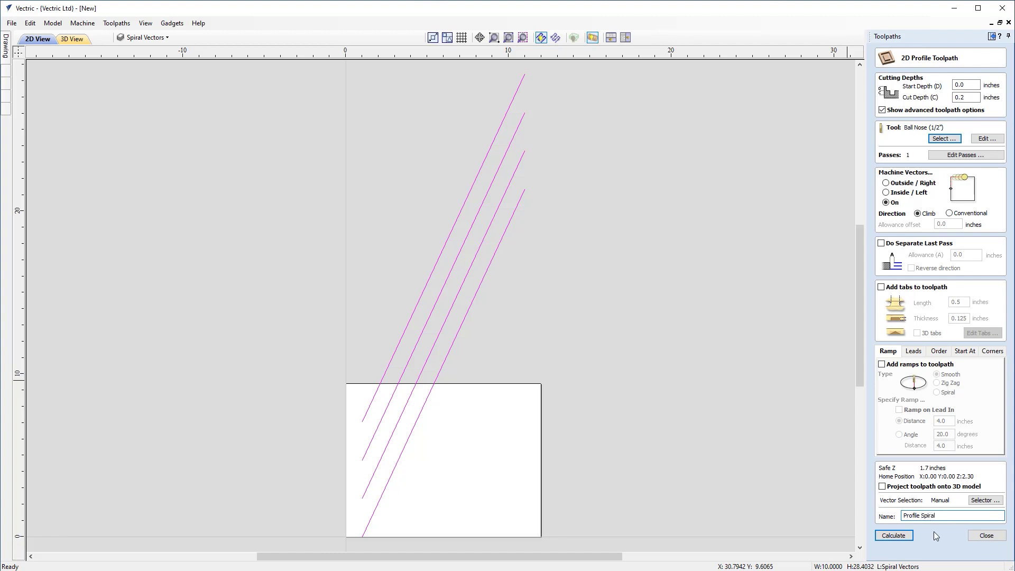
left_click(893, 537)
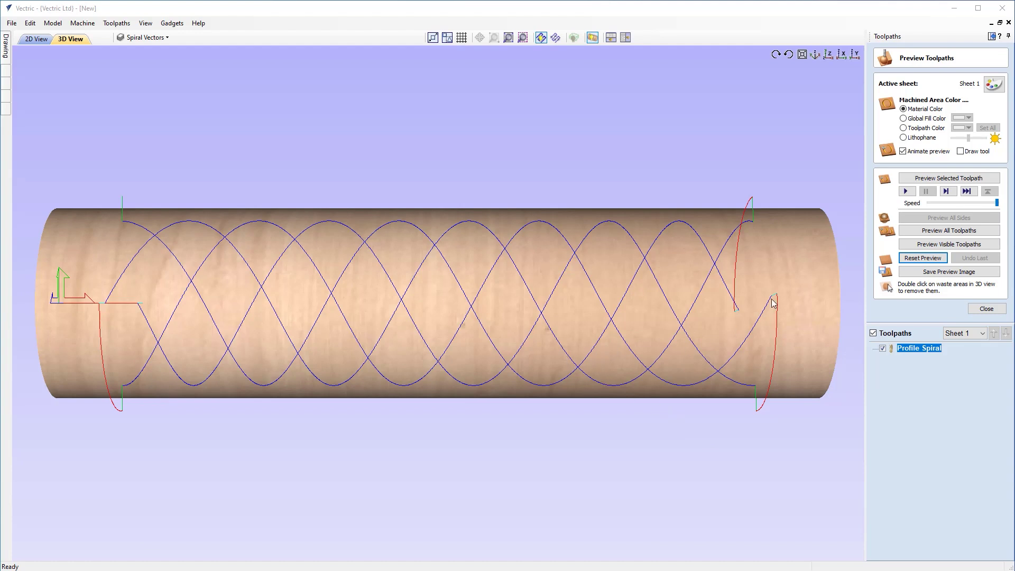
- Animate the Profile Spiral carving on the cylinder, then view it unwrapped as a flat block
left_click(905, 191)
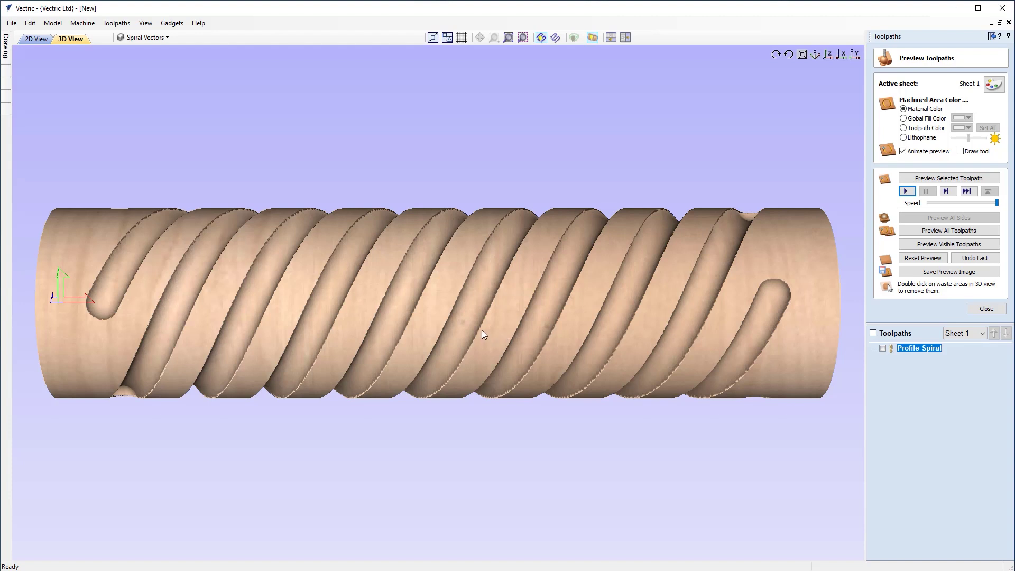
left_click(591, 38)
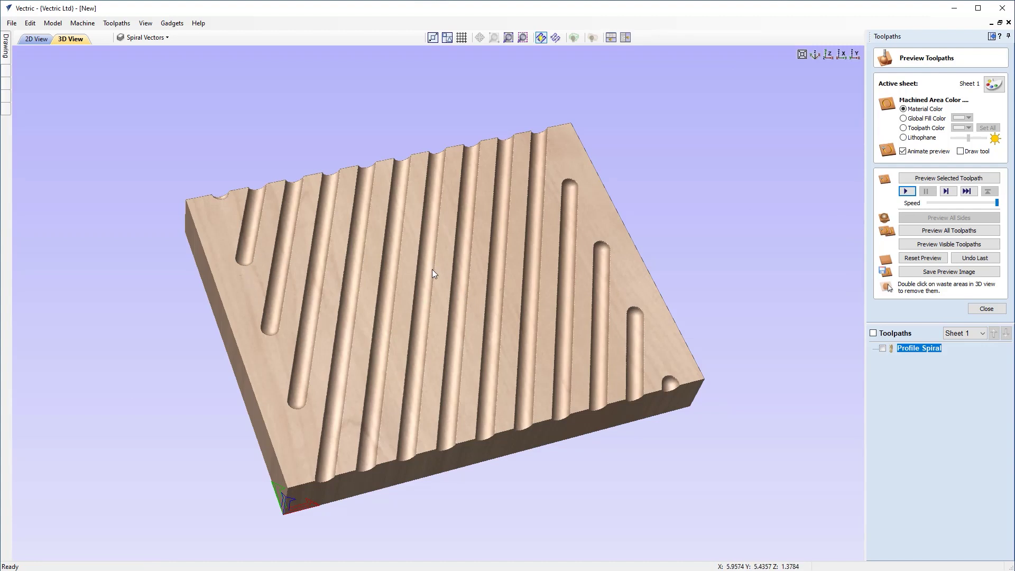
- Show the Profile Spiral toolpath lines, orbit the flat block, and rewrap it into the cylinder
left_click(879, 348)
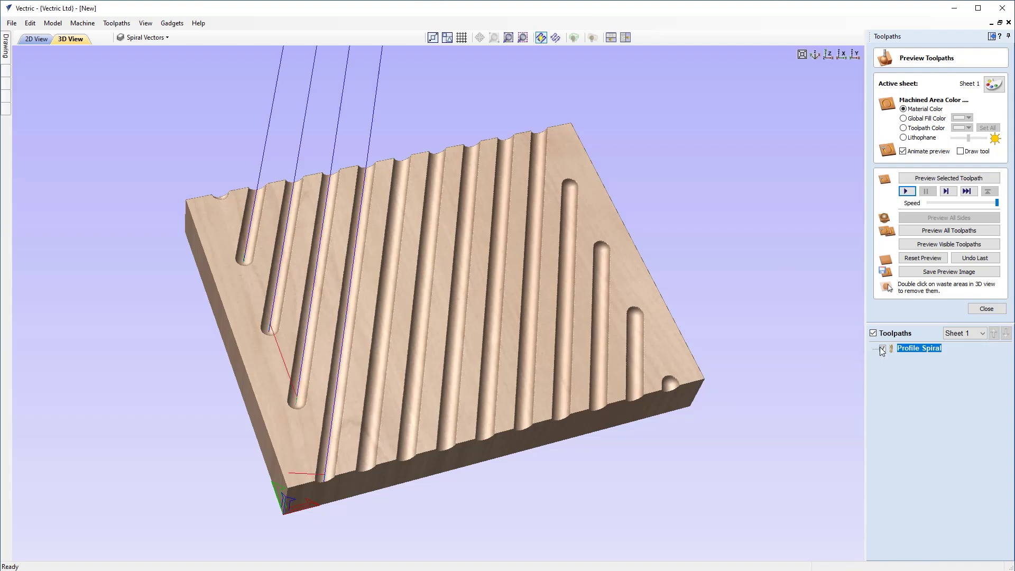
scroll(649, 215, "down", 2)
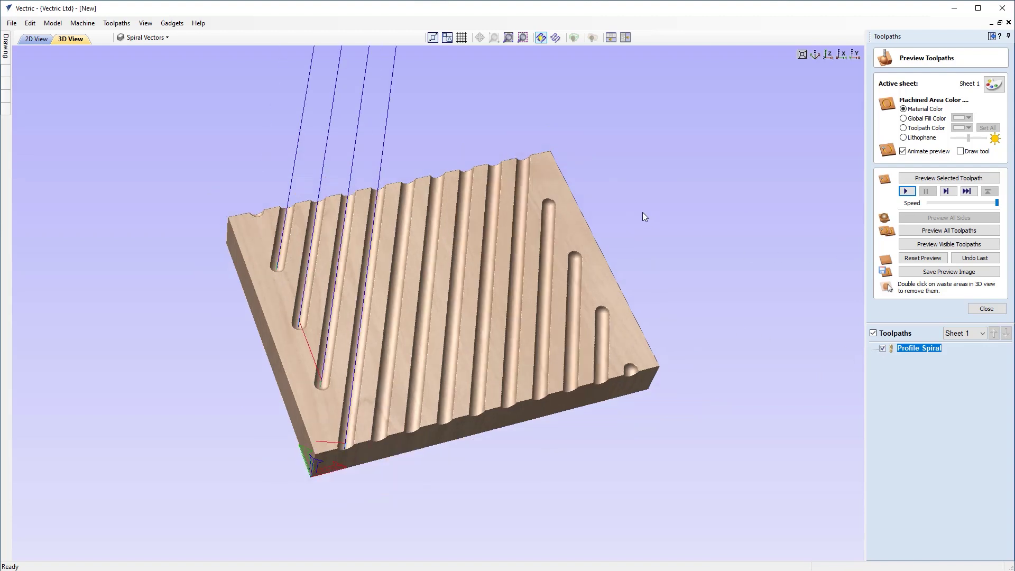
scroll(643, 212, "down", 3)
left_click_drag(642, 212, 570, 211)
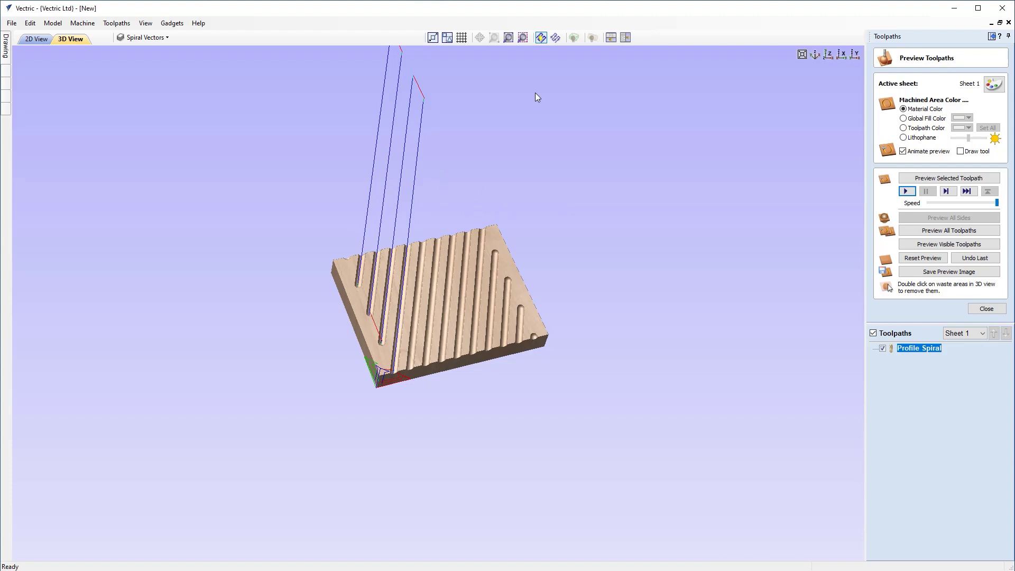
left_click(592, 38)
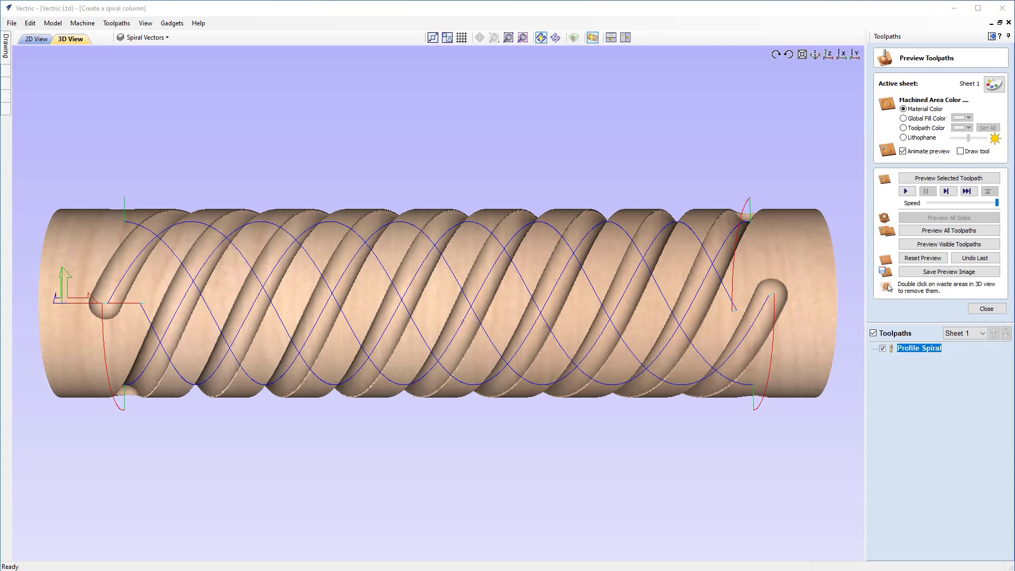
- Close the preview and overwrite 'Create a spiral column' as a CRV file
left_click(986, 308)
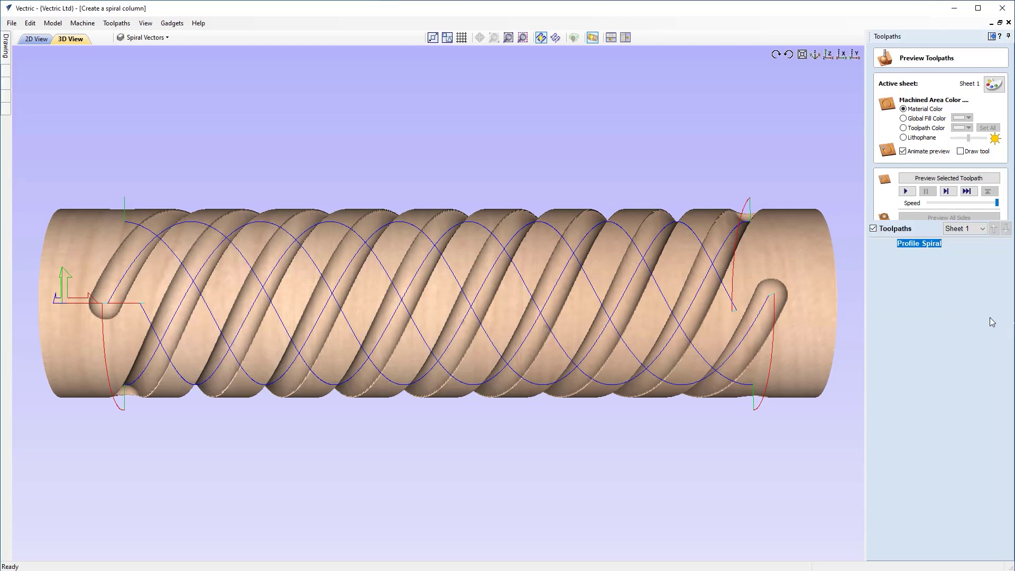
left_click(15, 26)
left_click(49, 93)
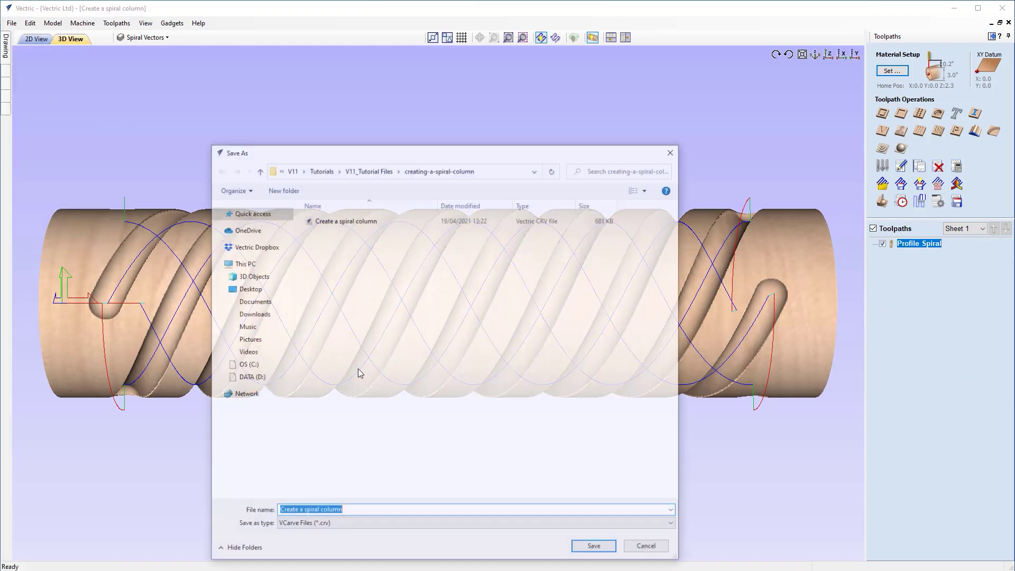
left_click(377, 511)
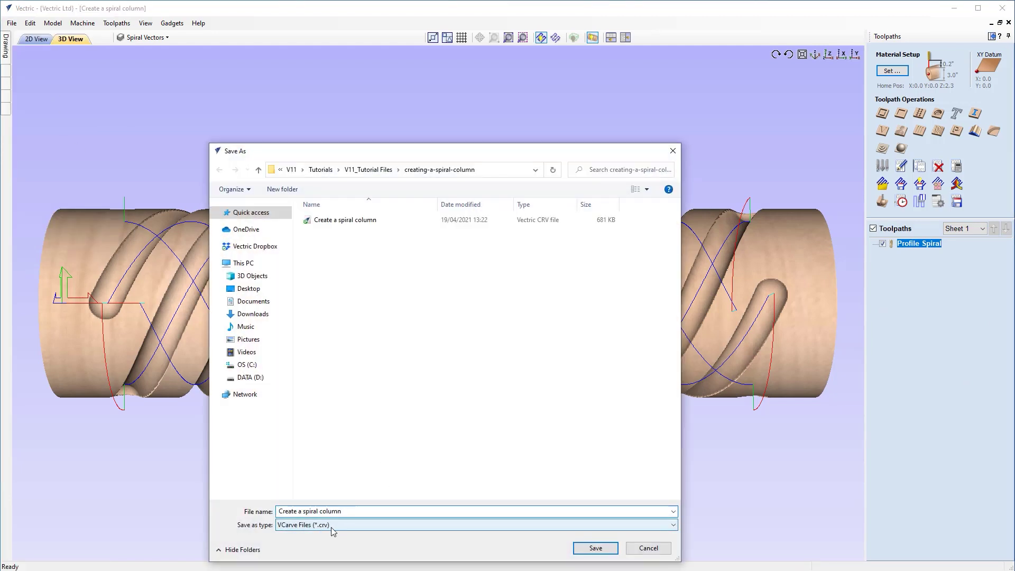
left_click(595, 548)
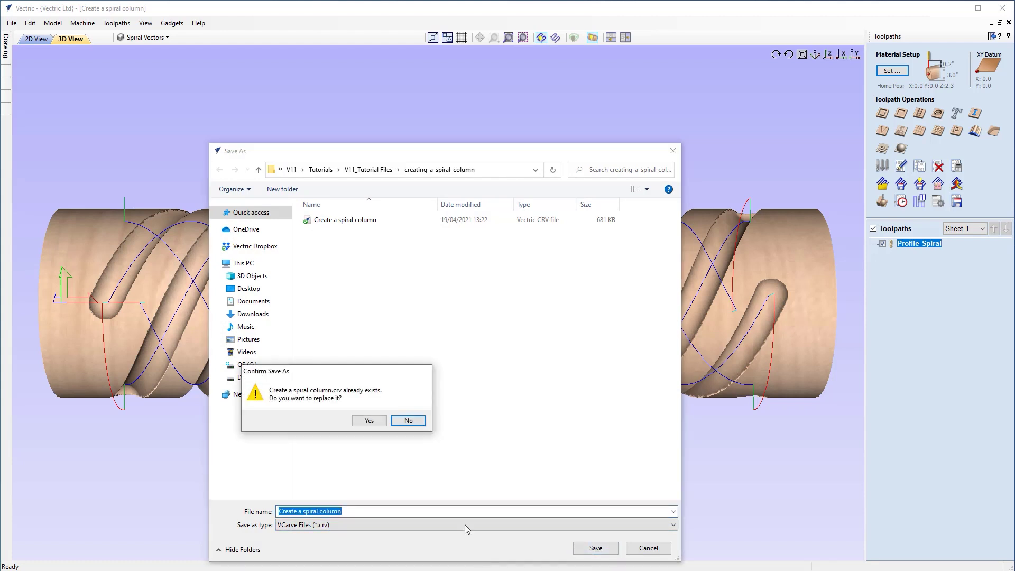
left_click(374, 423)
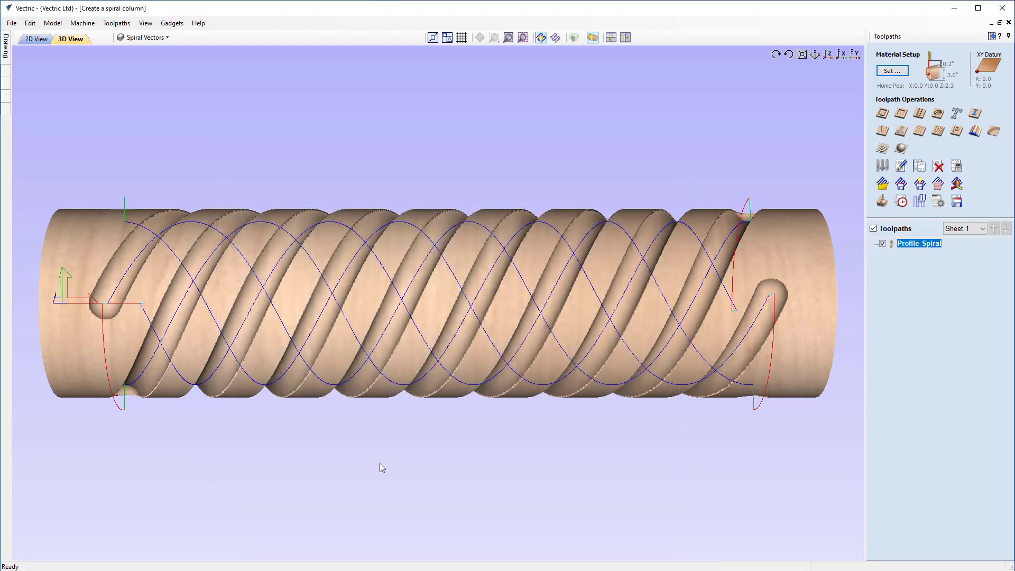